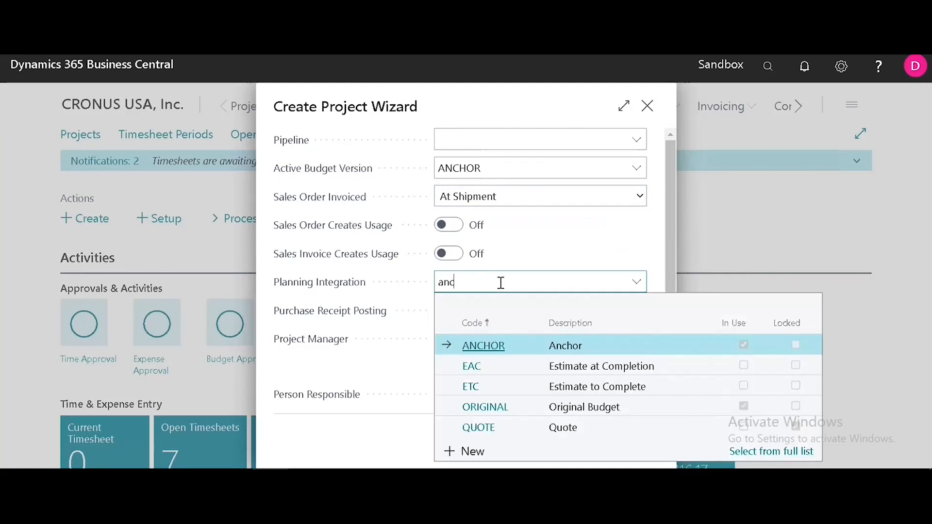
Keep ANCHOR planning integration, enter the project manager, and advance to the Project Shipping Address step
{"action": "key", "text": "Tab"}
{"action": "left_click", "coordinate": [562, 445]}
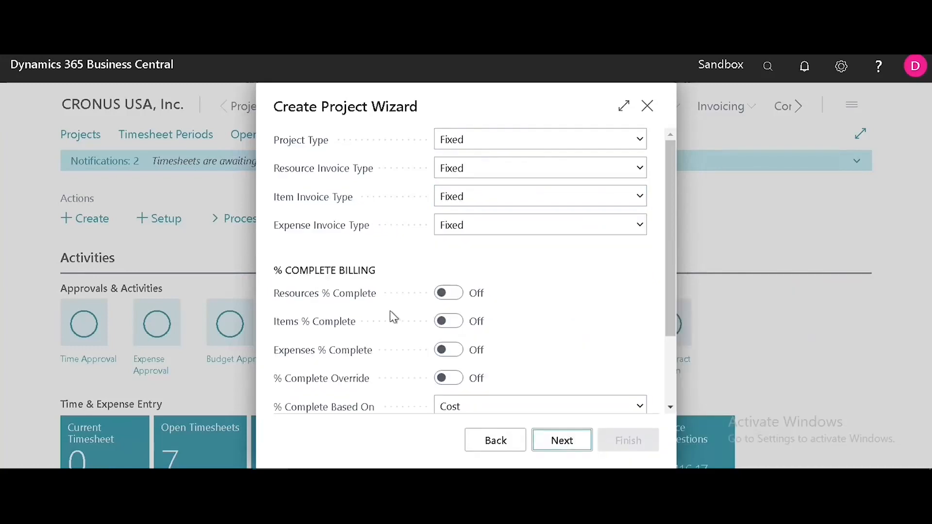
{"action": "left_click", "coordinate": [558, 444]}
{"action": "left_click", "coordinate": [558, 445]}
Enter 'Shipp Addr1' as Address and Address2, with City 'New york'
{"action": "type", "text": "Shipp Addr1"}
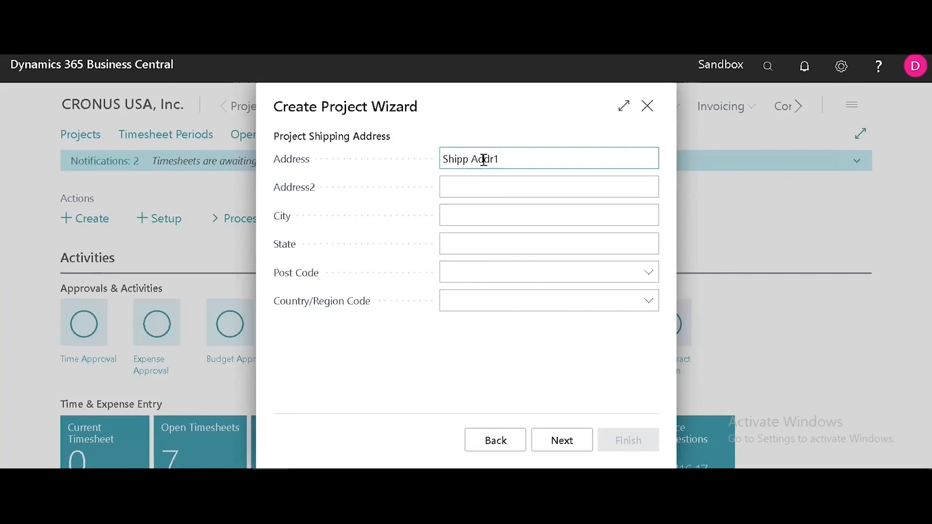
{"action": "triple_click", "coordinate": [484, 160]}
{"action": "key", "text": "ctrl+c"}
{"action": "key", "text": "Tab"}
{"action": "key", "text": "ctrl+v"}
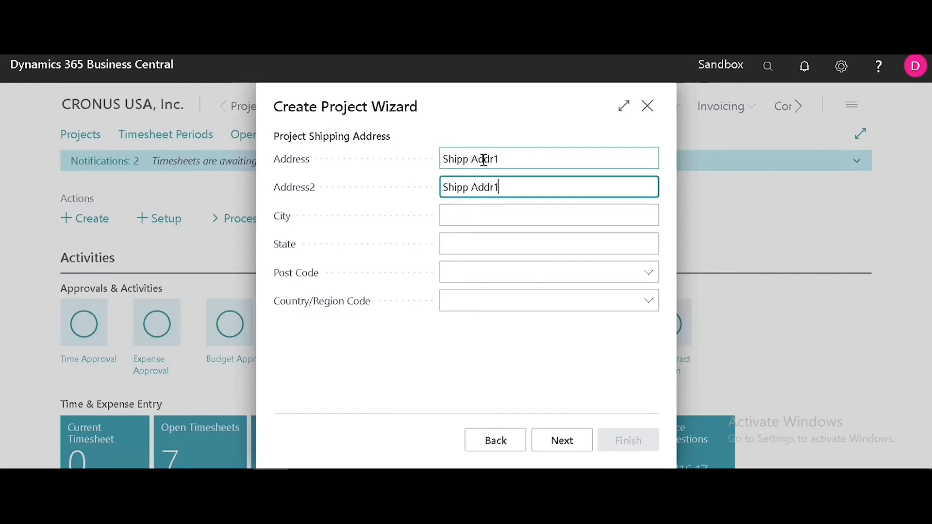
{"action": "key", "text": "Tab"}
{"action": "type", "text": "New york"}
{"action": "key", "text": "Tab"}
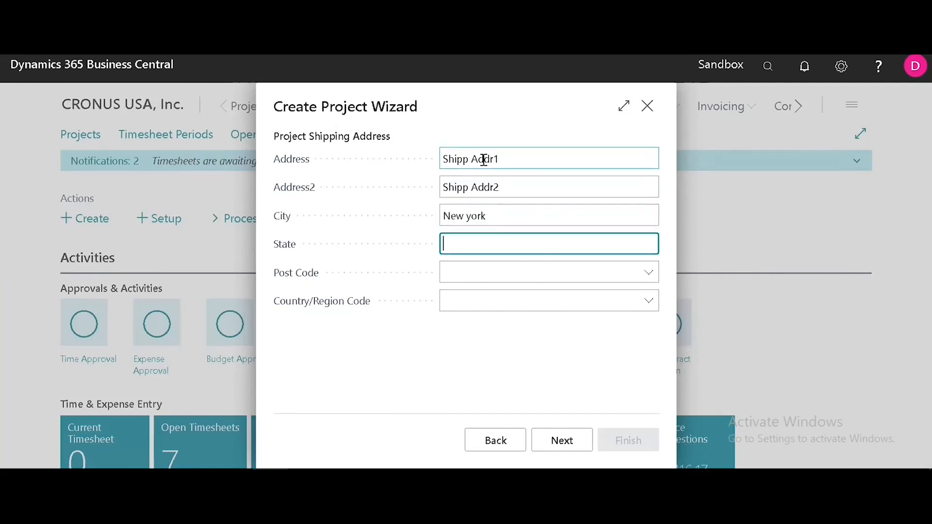
{"action": "key", "text": "Tab"}
Complete the shipping address with state NY, post code 10019 and country US
{"action": "left_click", "coordinate": [537, 238]}
{"action": "type", "text": "NY"}
{"action": "key", "text": "Tab"}
{"action": "left_click", "coordinate": [475, 336]}
{"action": "left_click", "coordinate": [595, 303]}
{"action": "type", "text": "US"}
{"action": "key", "text": "Tab"}
Set the TEST CASES task template selection to All Tasks
{"action": "left_click", "coordinate": [543, 439]}
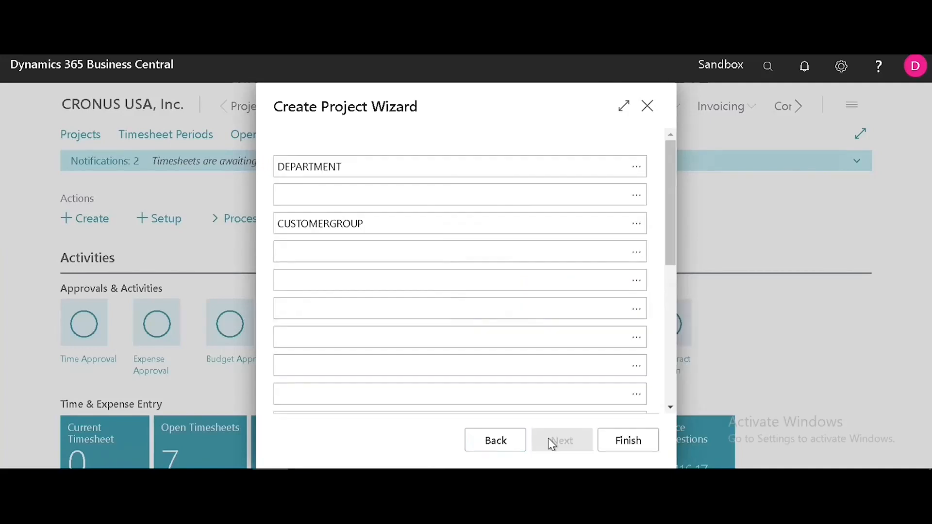
{"action": "left_click", "coordinate": [653, 277]}
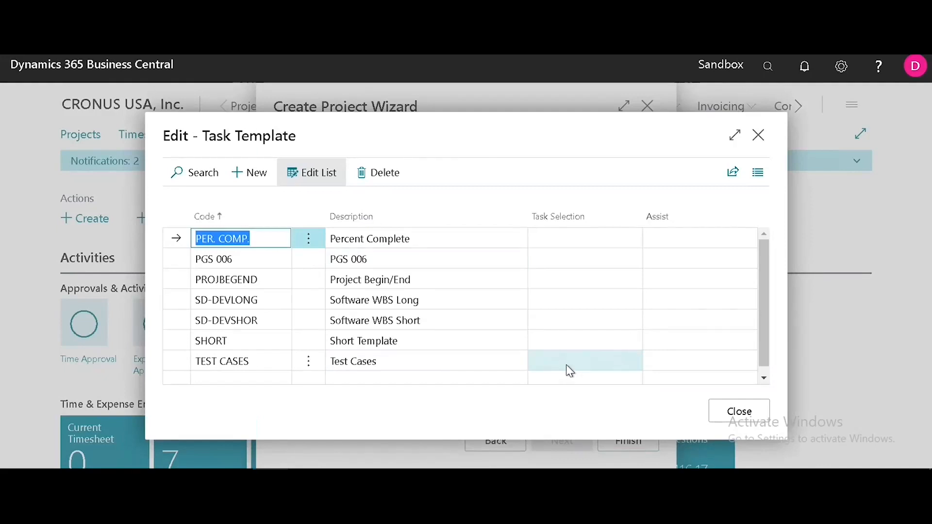
{"action": "left_click", "coordinate": [568, 365]}
{"action": "left_click", "coordinate": [613, 363]}
{"action": "left_click", "coordinate": [558, 392]}
{"action": "left_click", "coordinate": [737, 413]}
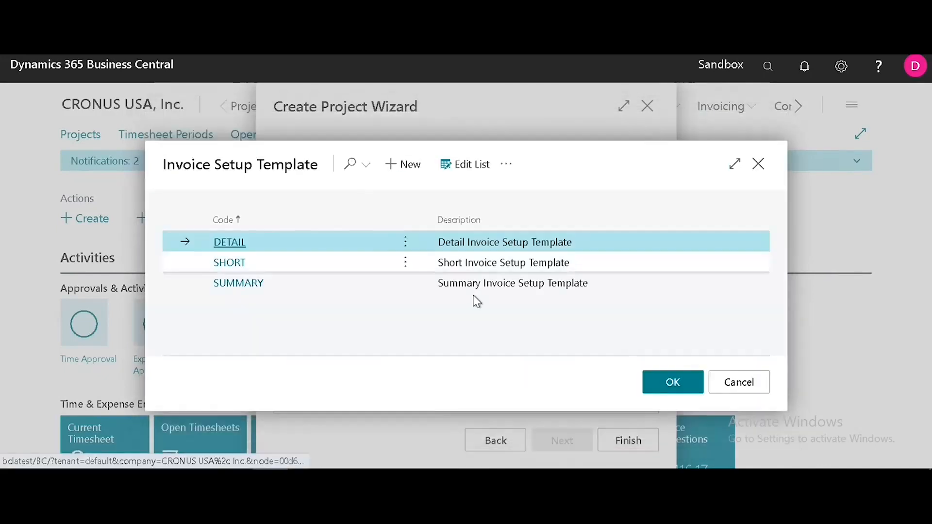
Choose the SUMMARY invoice template and create project PGS114
{"action": "left_click", "coordinate": [475, 284]}
{"action": "left_click", "coordinate": [674, 384]}
{"action": "left_click", "coordinate": [650, 434]}
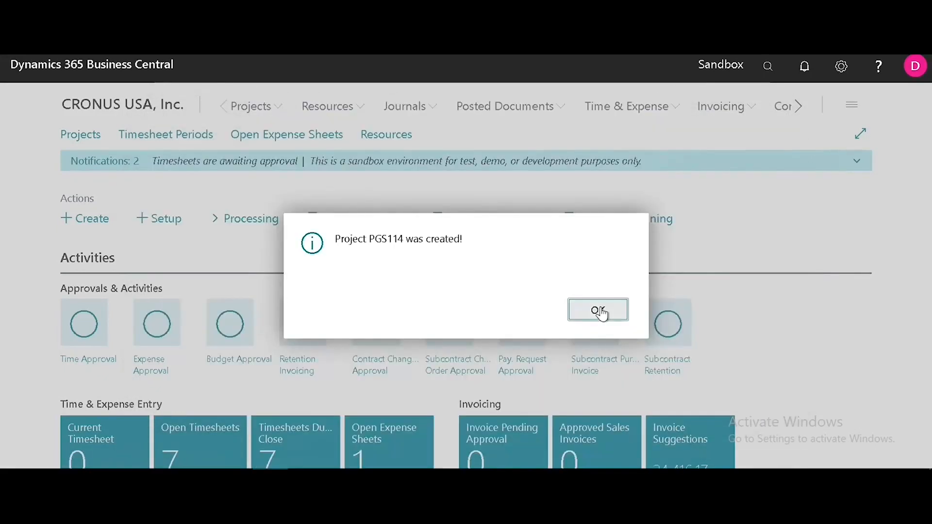
{"action": "left_click", "coordinate": [598, 310]}
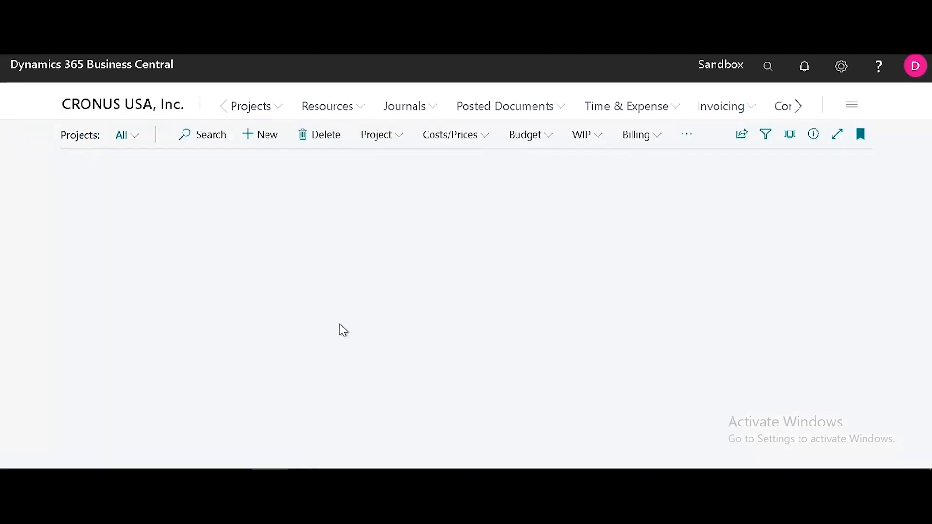
Open project PGS114's card from the Projects list
{"action": "left_click_drag", "start_coordinate": [870, 241], "coordinate": [873, 370]}
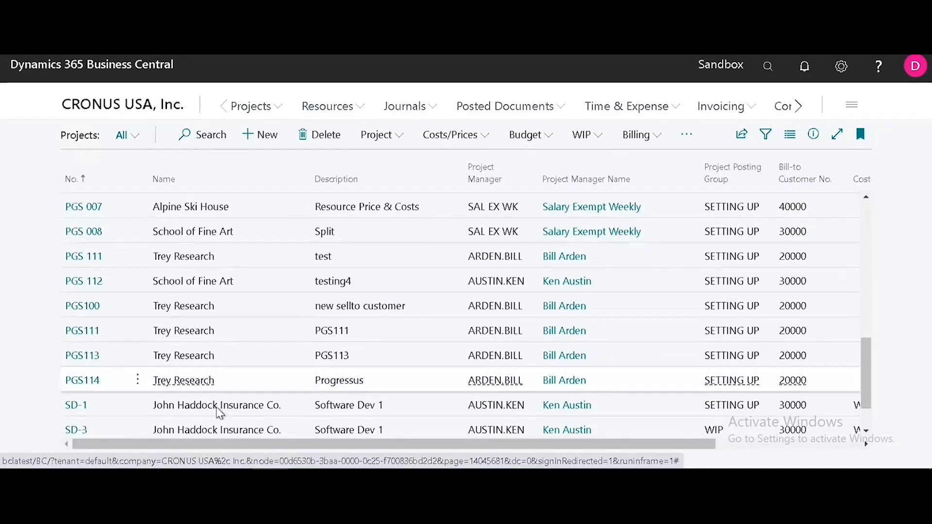
{"action": "left_click", "coordinate": [240, 389]}
{"action": "left_click", "coordinate": [240, 389]}
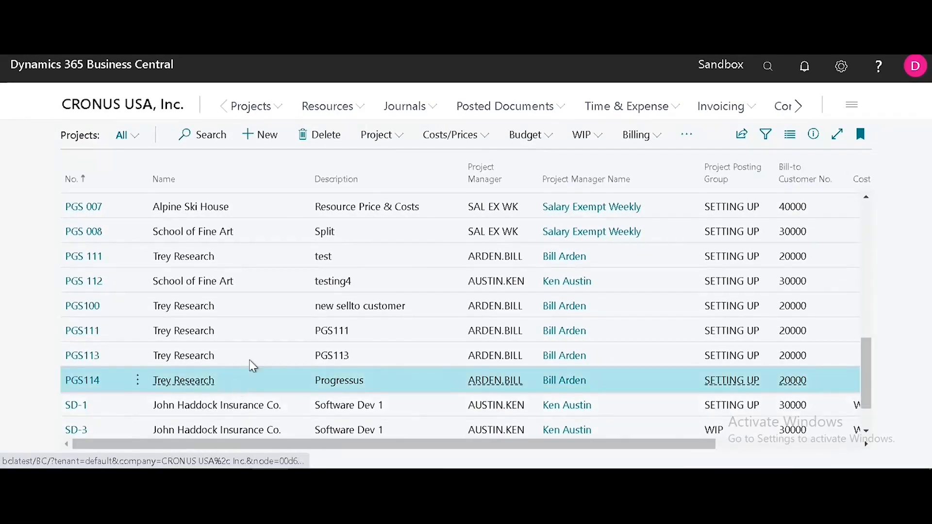
{"action": "left_click", "coordinate": [99, 214]}
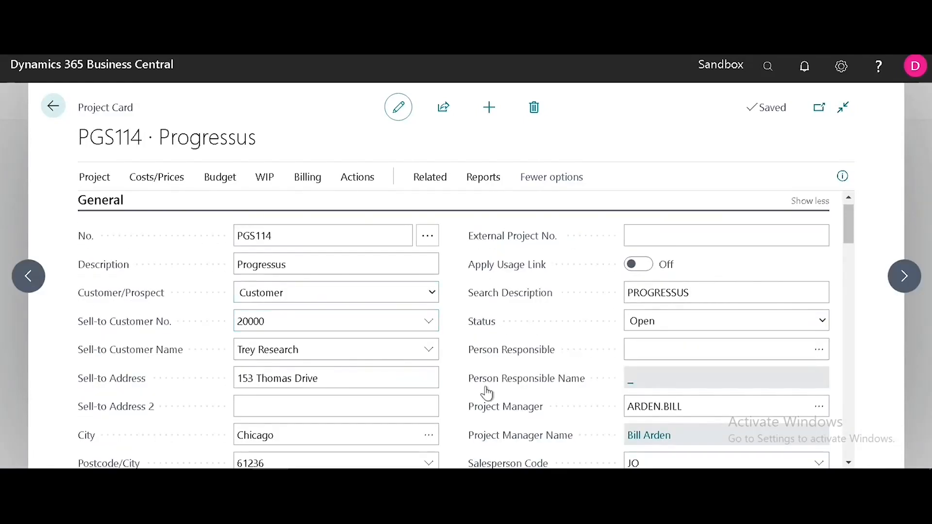
{"action": "left_click_drag", "start_coordinate": [850, 235], "coordinate": [851, 264]}
{"action": "left_click", "coordinate": [852, 205]}
{"action": "left_click", "coordinate": [103, 214]}
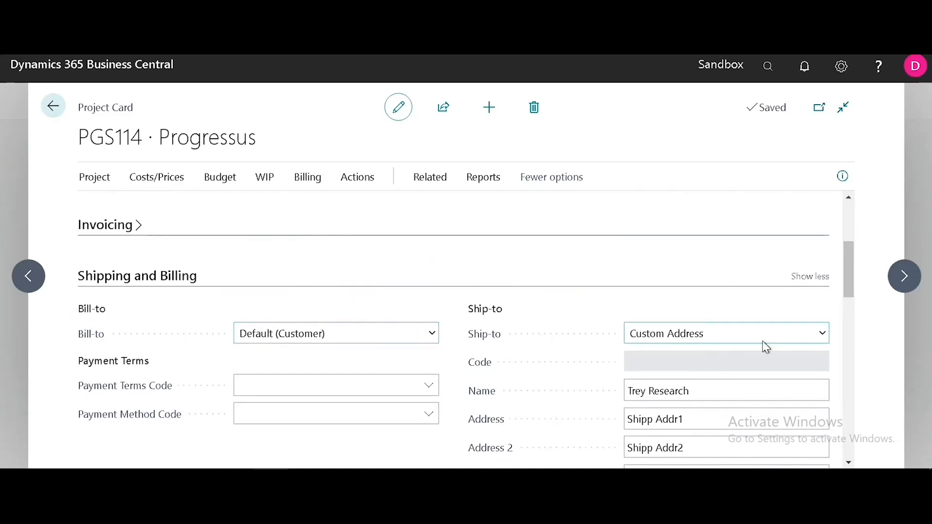
Change PGS114's Bill-to option from Default to Another Customer
{"action": "scroll", "coordinate": [847, 298], "scroll_direction": "down", "scroll_amount": 2}
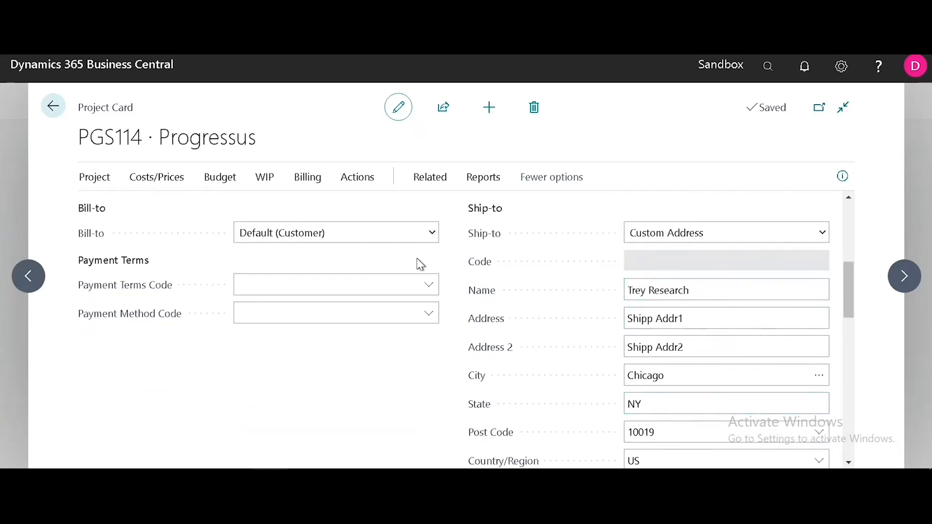
{"action": "left_click", "coordinate": [424, 235]}
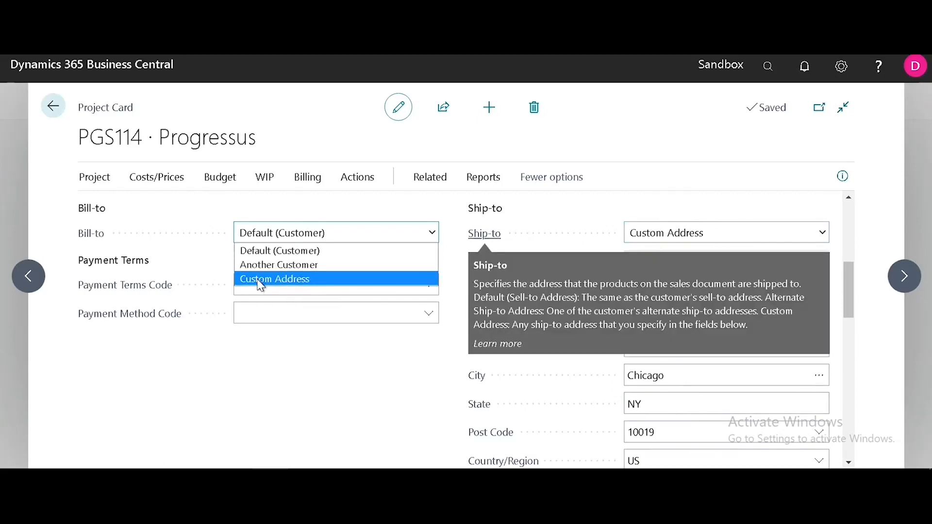
{"action": "left_click", "coordinate": [261, 282]}
{"action": "left_click", "coordinate": [374, 233]}
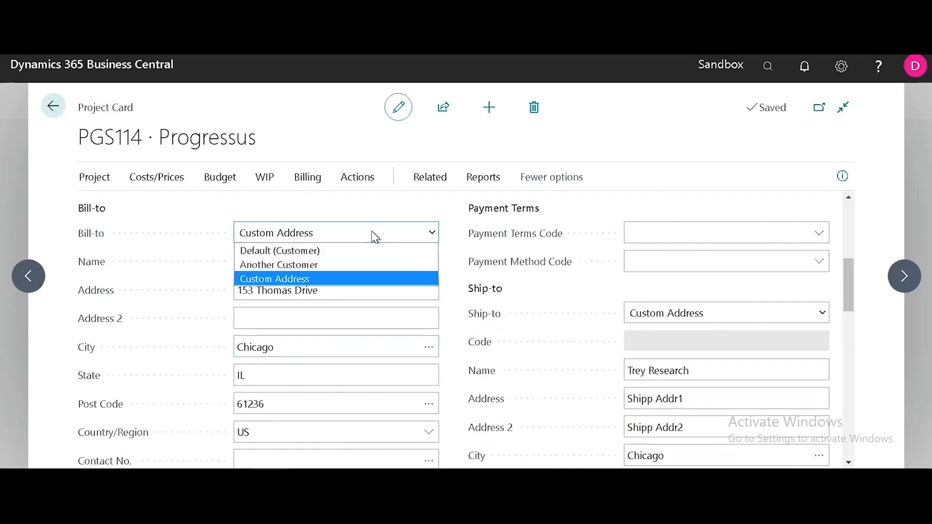
{"action": "left_click", "coordinate": [281, 262]}
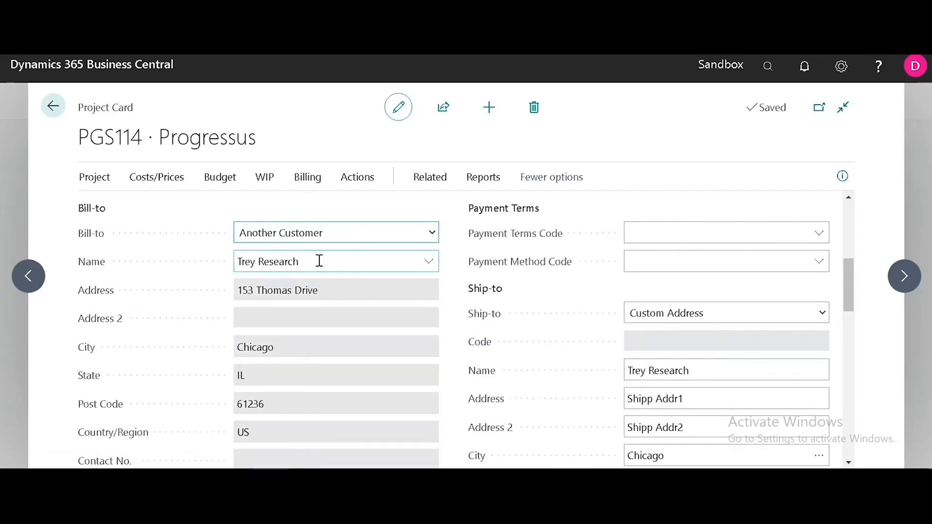
{"action": "left_click", "coordinate": [386, 233]}
{"action": "left_click", "coordinate": [281, 250]}
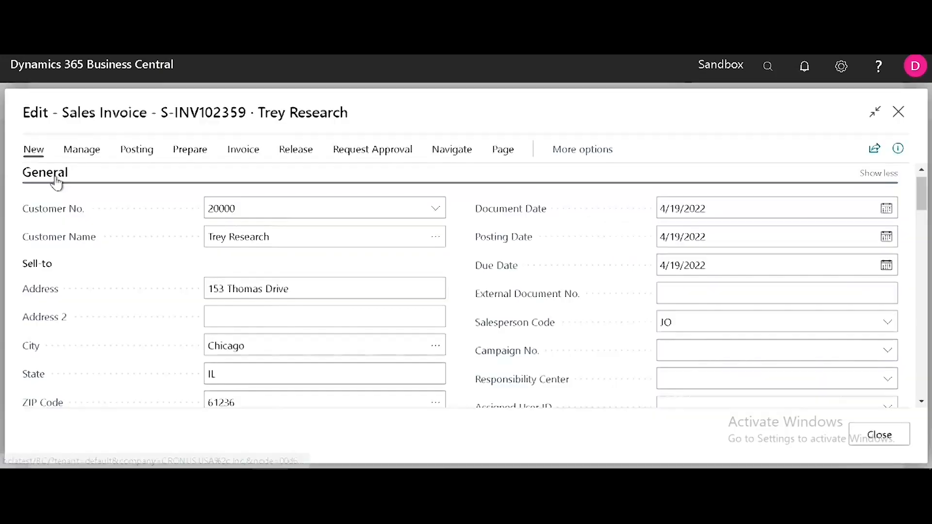
Scroll down the PGS114 project card before invoicing
{"action": "scroll", "coordinate": [460, 323], "scroll_direction": "down", "scroll_amount": 10}
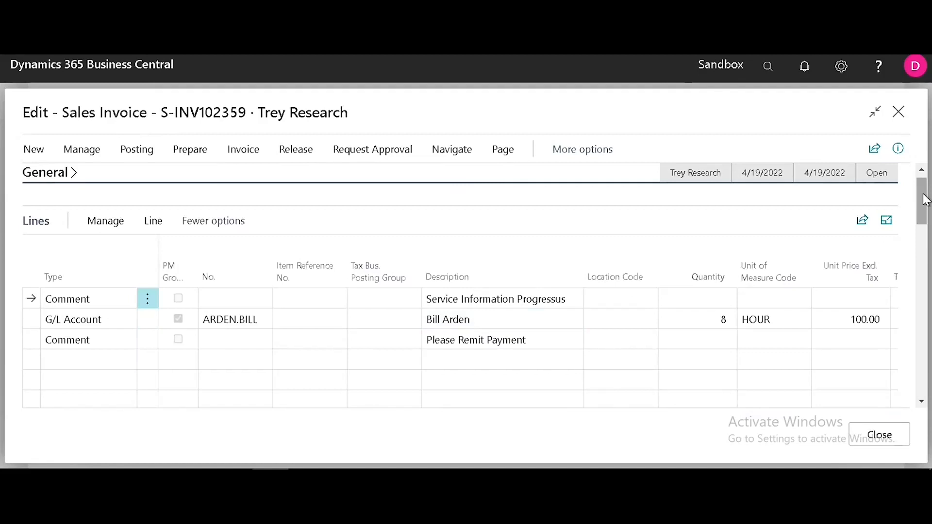
{"action": "left_click_drag", "start_coordinate": [925, 199], "coordinate": [926, 330]}
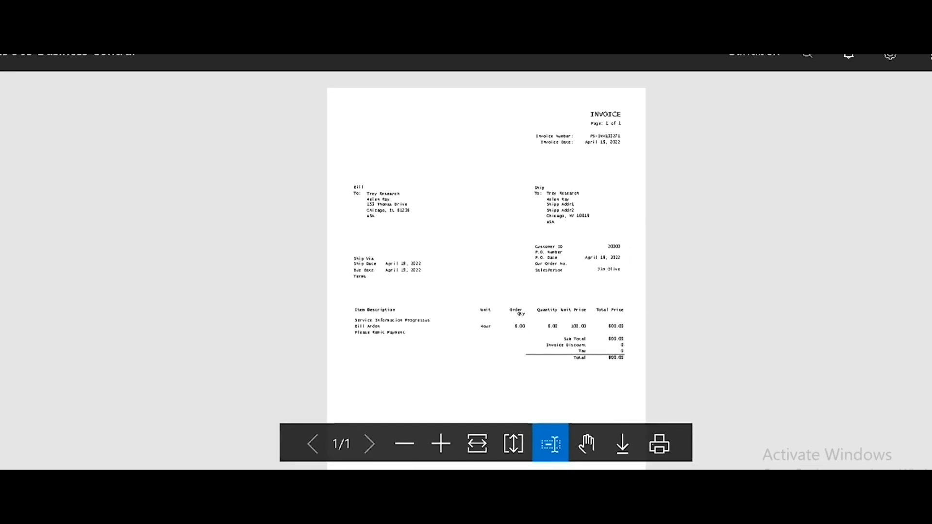
Close the invoice preview and scroll the Projects list to show SPLITPROJECT
{"action": "left_click", "coordinate": [923, 113]}
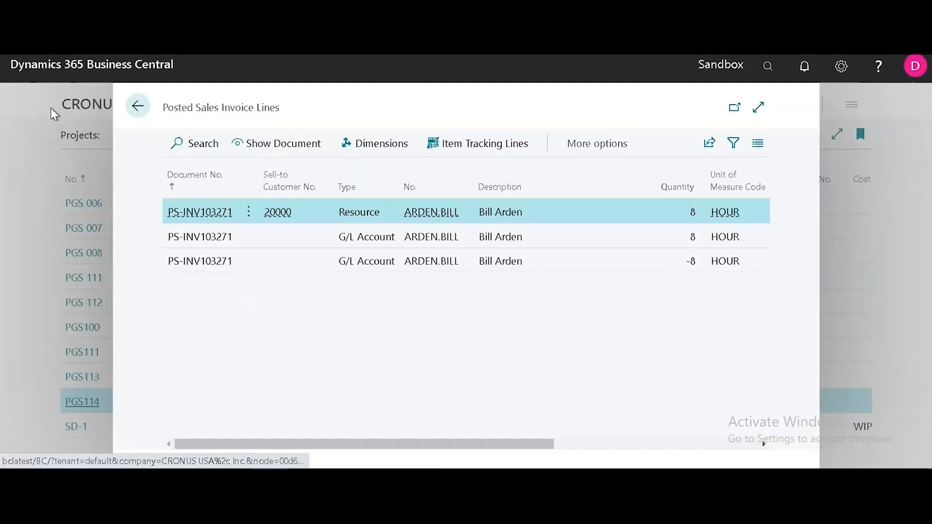
{"action": "left_click", "coordinate": [143, 112]}
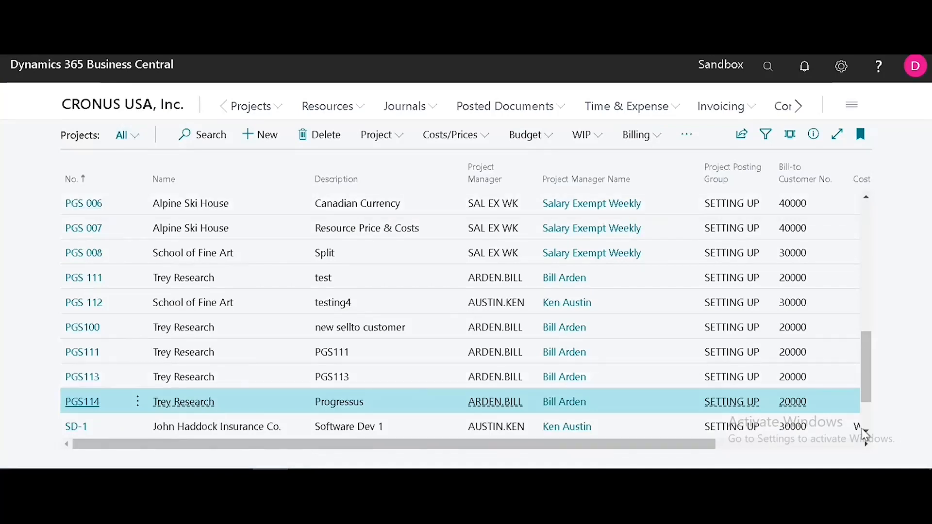
{"action": "scroll", "coordinate": [859, 427], "scroll_direction": "down", "scroll_amount": 2}
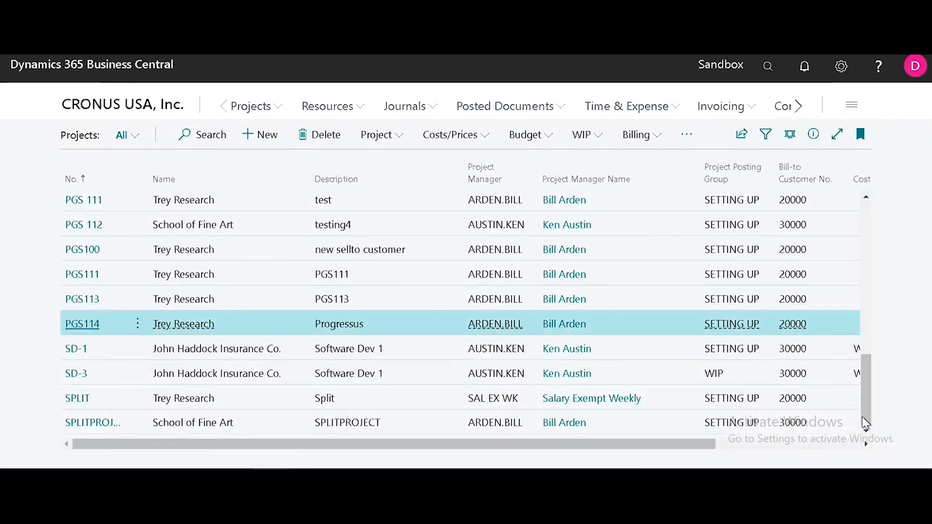
Check SPLITPROJECT's three usage ledger entries, then go to its Project Card
{"action": "left_click", "coordinate": [93, 428]}
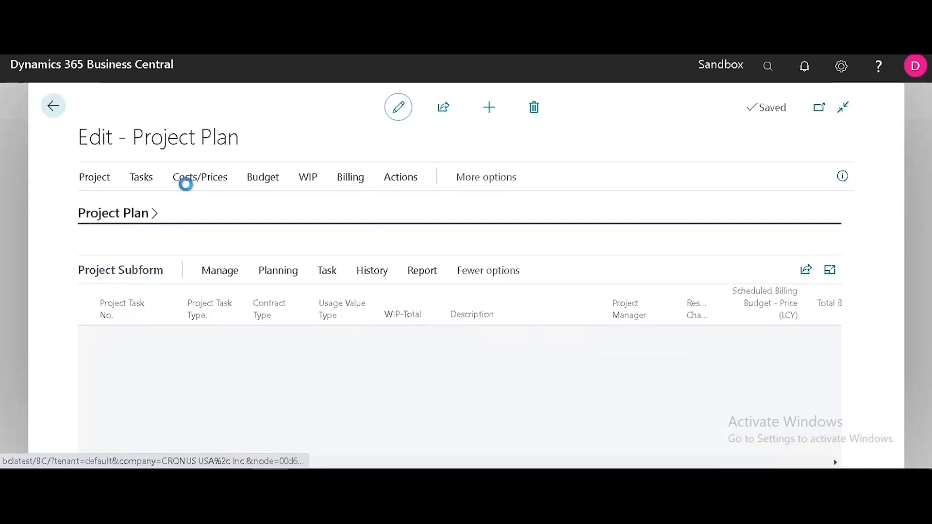
{"action": "left_click", "coordinate": [101, 177]}
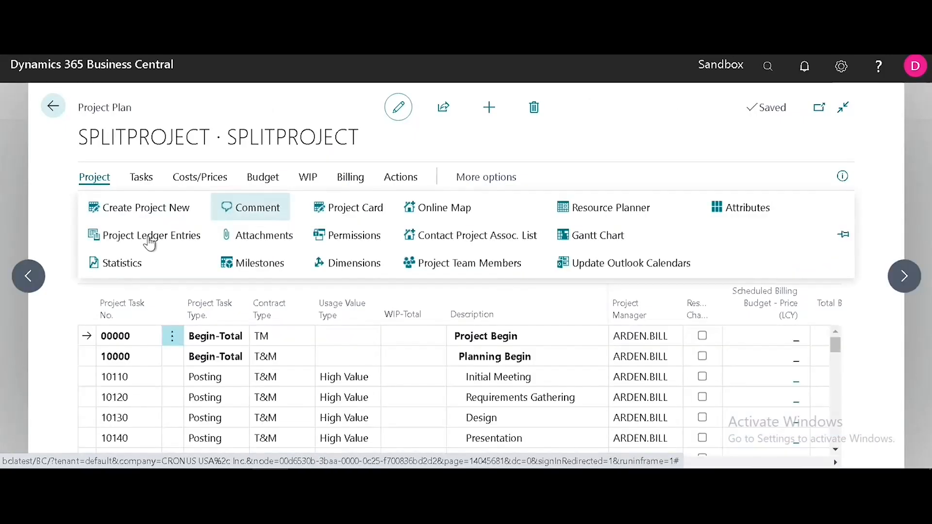
{"action": "left_click", "coordinate": [148, 239]}
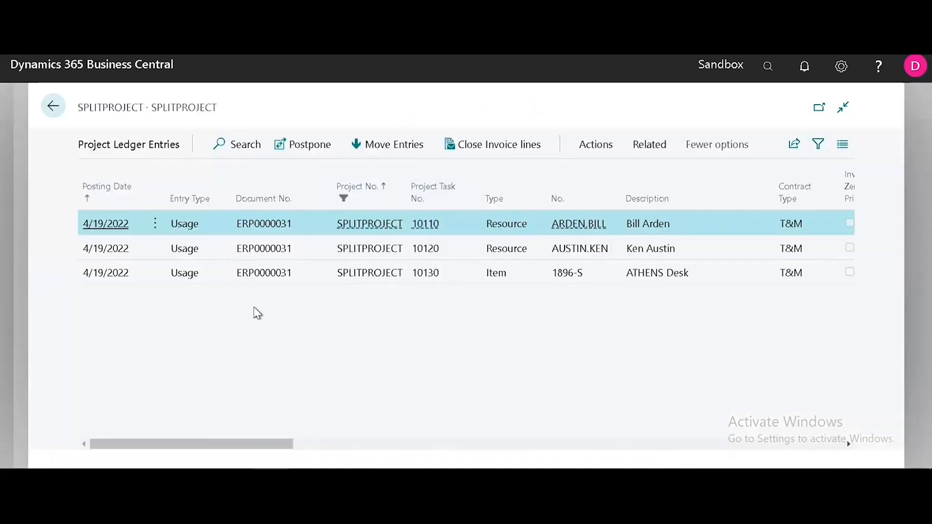
{"action": "key", "text": "Escape"}
{"action": "left_click", "coordinate": [96, 176]}
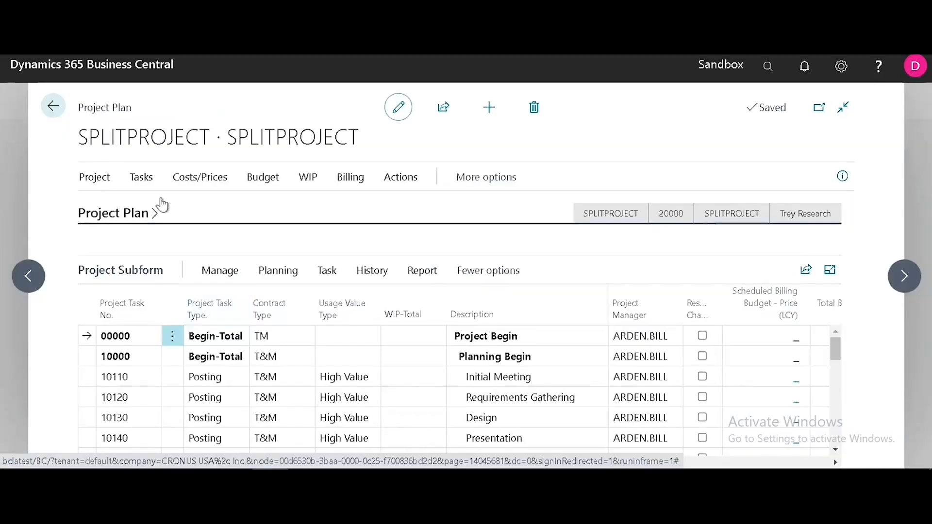
{"action": "left_click", "coordinate": [379, 213]}
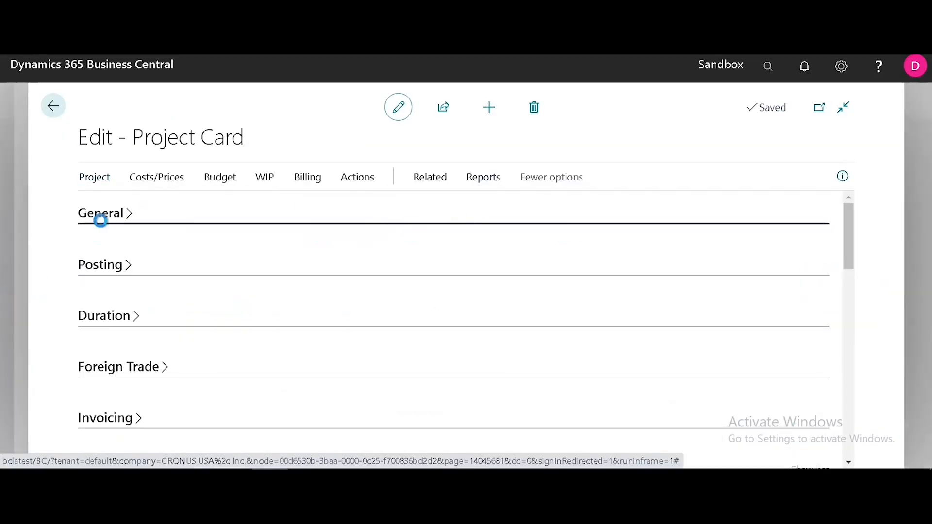
Review SPLITPROJECT's bill-to and ship-to details, then show Invoicing with 100.00 customer split
{"action": "left_click", "coordinate": [101, 219]}
{"action": "left_click_drag", "start_coordinate": [847, 235], "coordinate": [852, 280]}
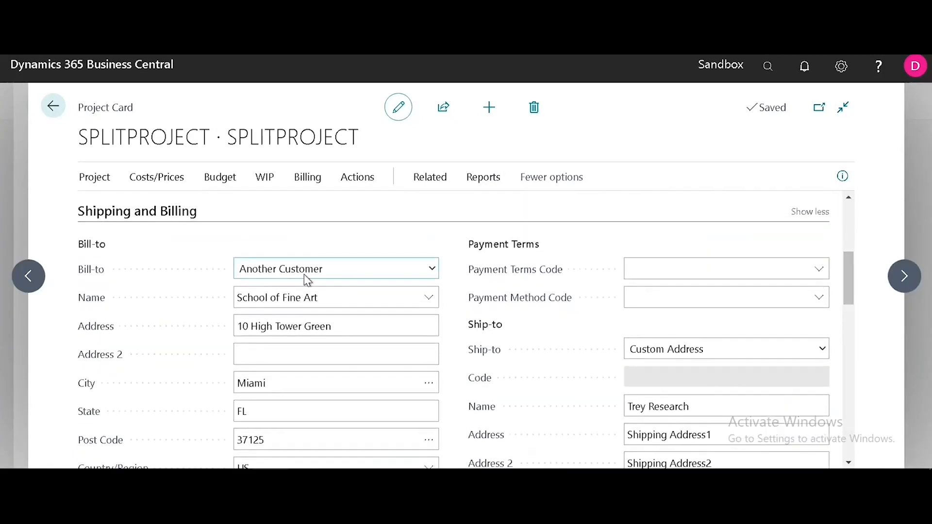
{"action": "left_click", "coordinate": [428, 297]}
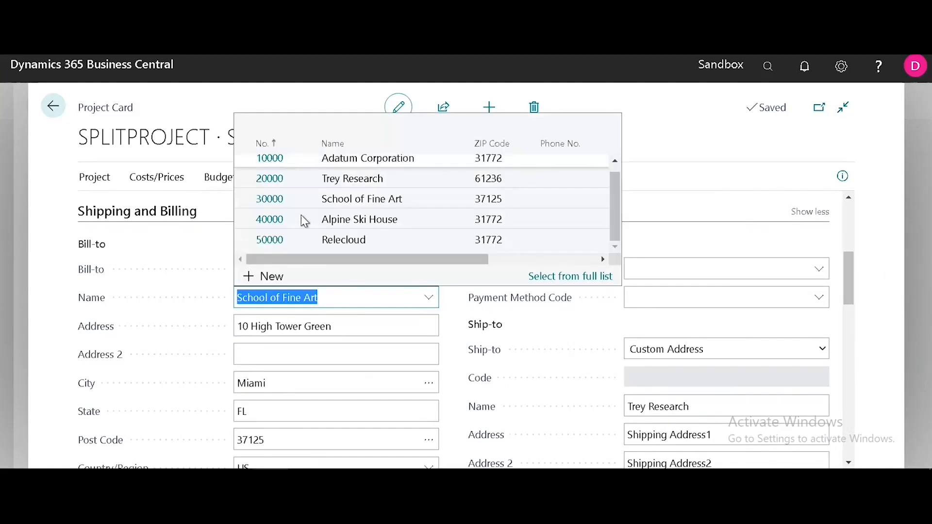
{"action": "left_click", "coordinate": [758, 348]}
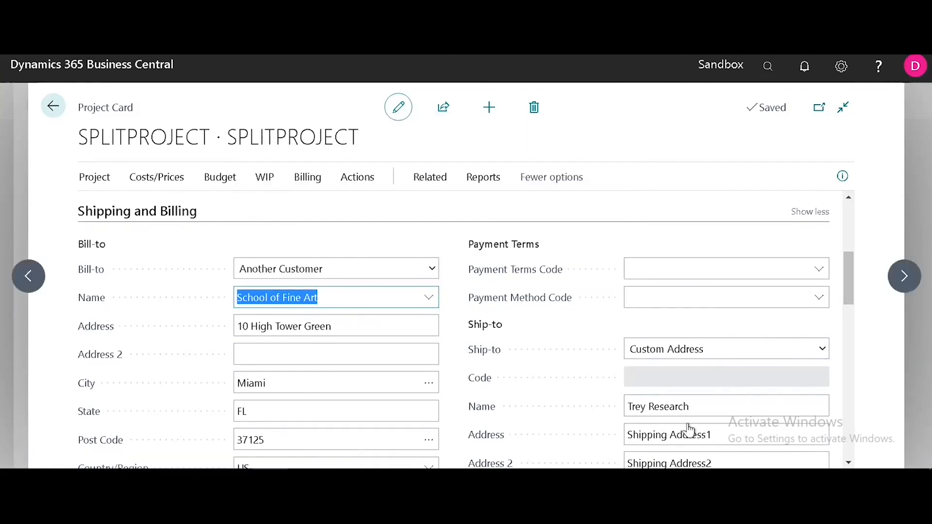
{"action": "scroll", "coordinate": [847, 285], "scroll_direction": "down", "scroll_amount": 5}
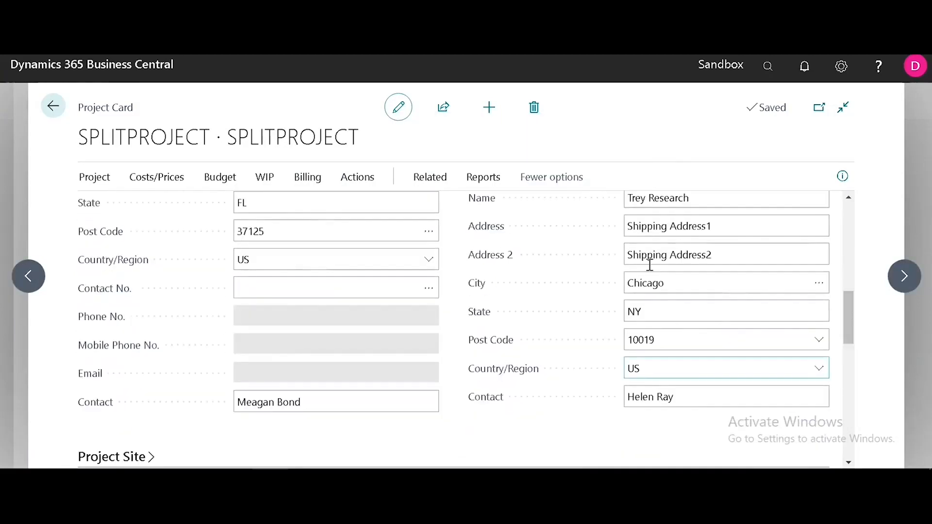
{"action": "left_click_drag", "start_coordinate": [848, 322], "coordinate": [845, 266]}
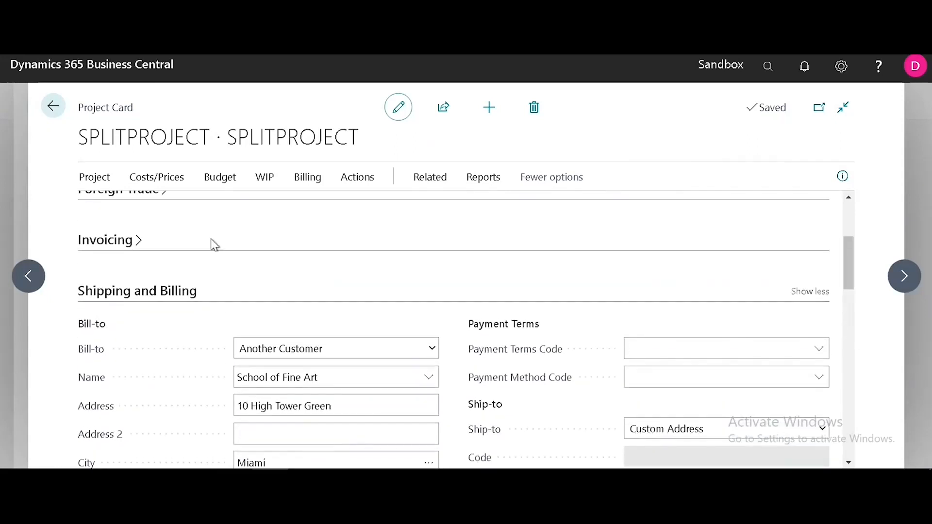
{"action": "left_click", "coordinate": [117, 246]}
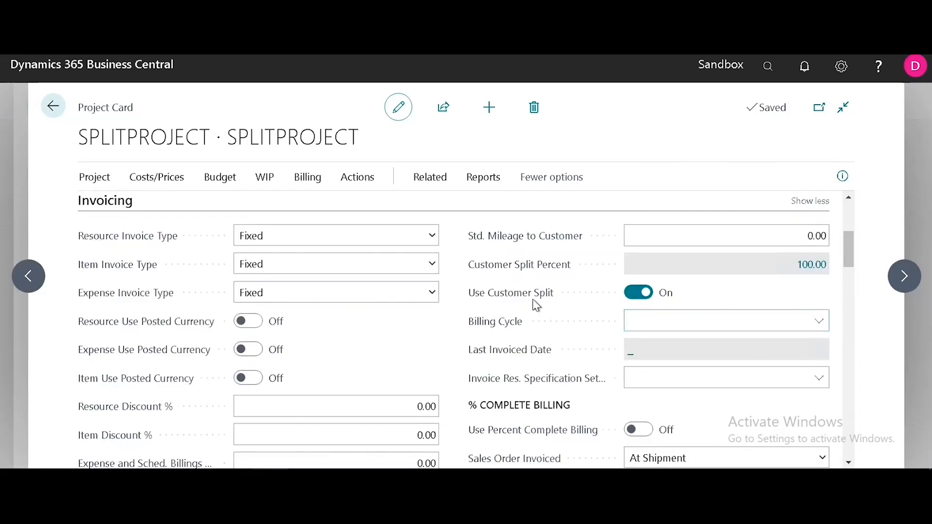
Verify the 50/50 Adatum Corporation and School of Fine Art split, then start Create Project Invoices
{"action": "left_click", "coordinate": [811, 266]}
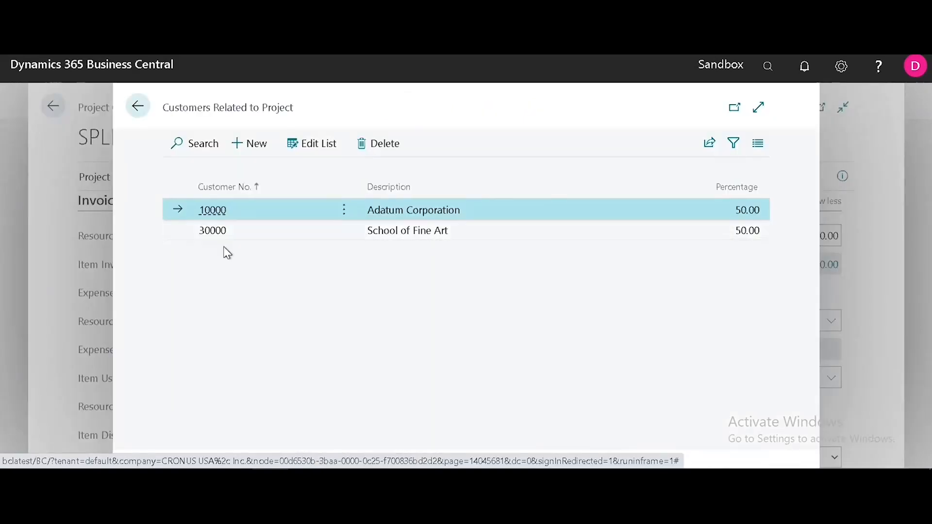
{"action": "left_click", "coordinate": [141, 119]}
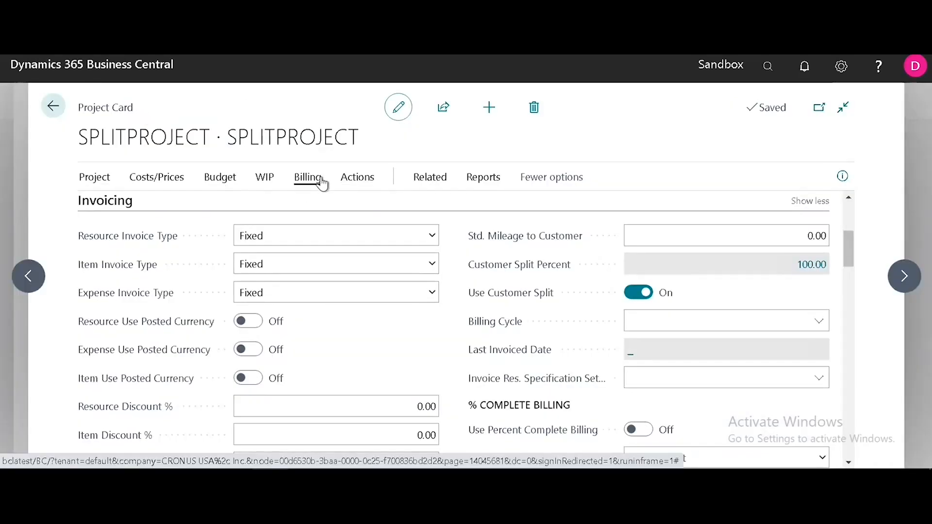
{"action": "left_click", "coordinate": [318, 179]}
{"action": "left_click", "coordinate": [292, 208]}
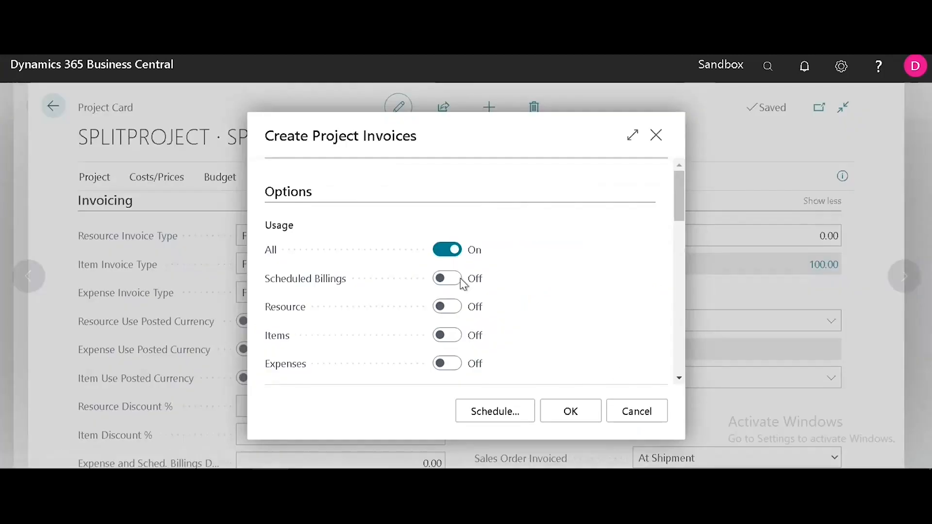
Charge all usage to the split customers, producing two 4,803.20 sales invoices
{"action": "scroll", "coordinate": [681, 376], "scroll_direction": "down", "scroll_amount": 2}
{"action": "left_click", "coordinate": [454, 330]}
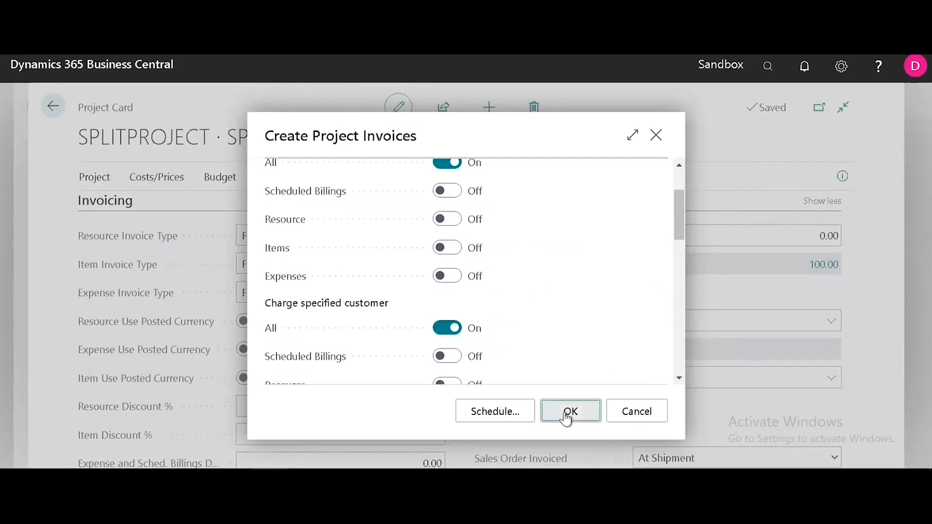
{"action": "left_click", "coordinate": [566, 415]}
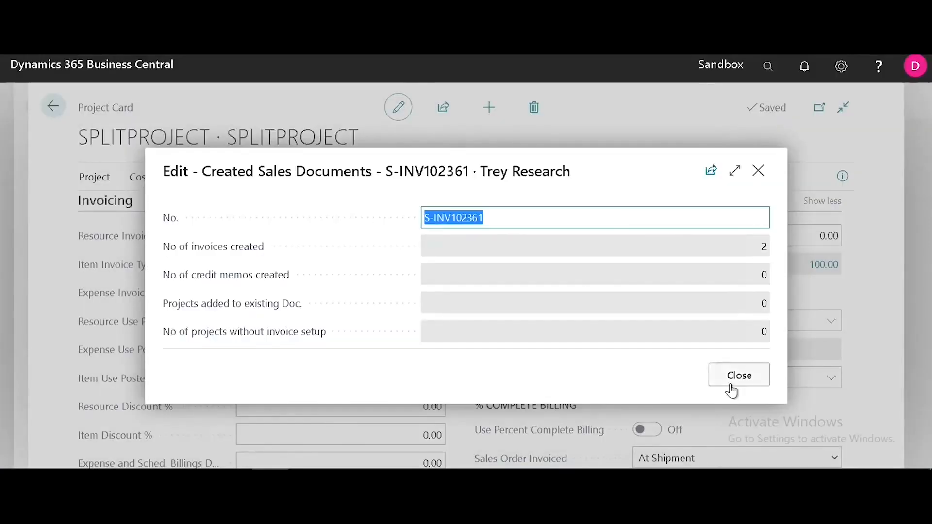
{"action": "left_click", "coordinate": [736, 376]}
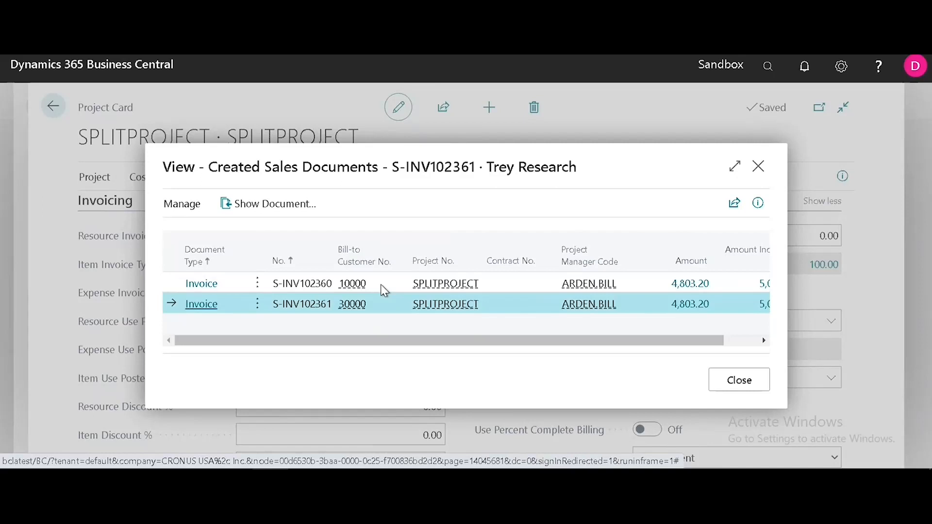
{"action": "left_click", "coordinate": [381, 285]}
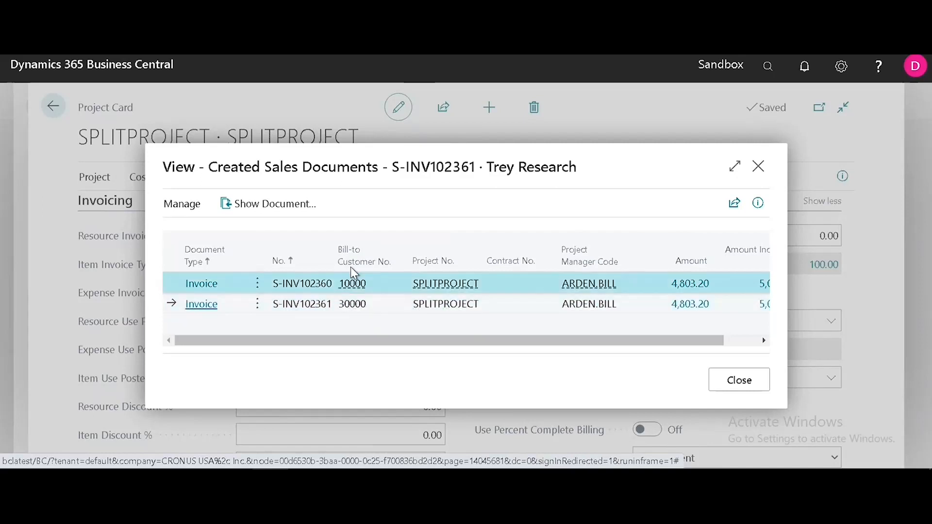